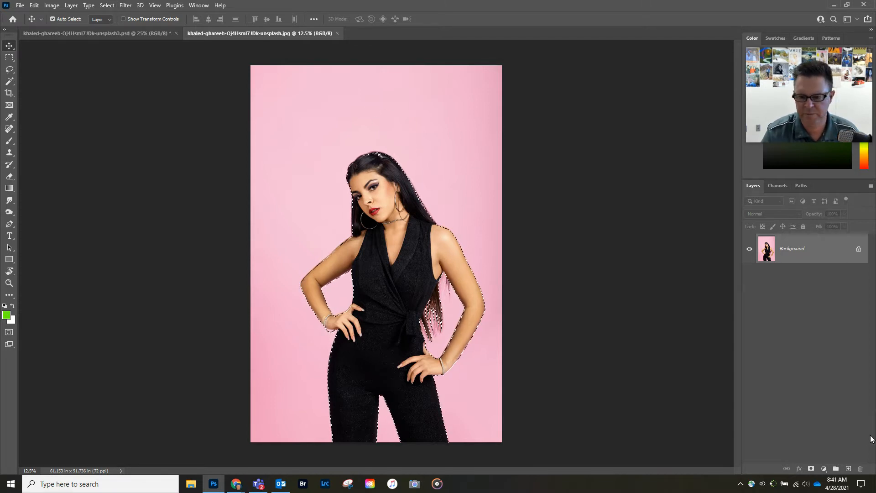
# Mask out the pink backdrop and add a new empty layer beneath the woman.
pyautogui.click(811, 469)
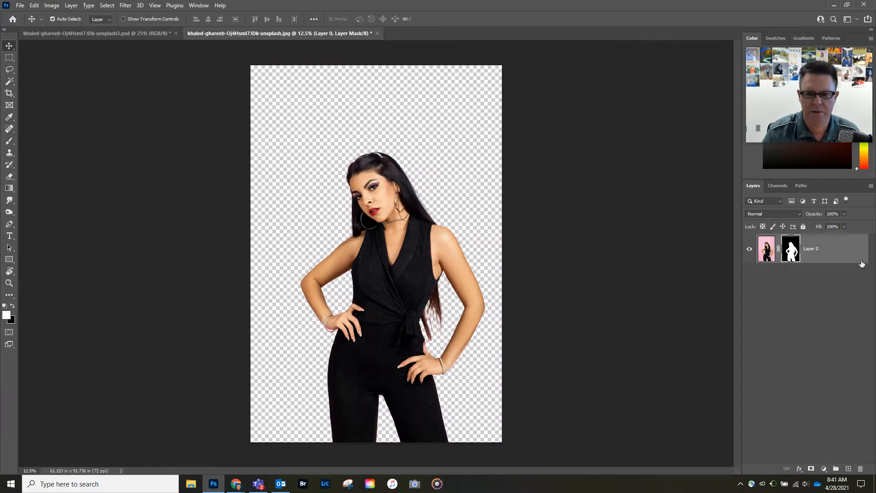
pyautogui.click(847, 469)
pyautogui.moveTo(828, 250); pyautogui.dragTo(814, 306)
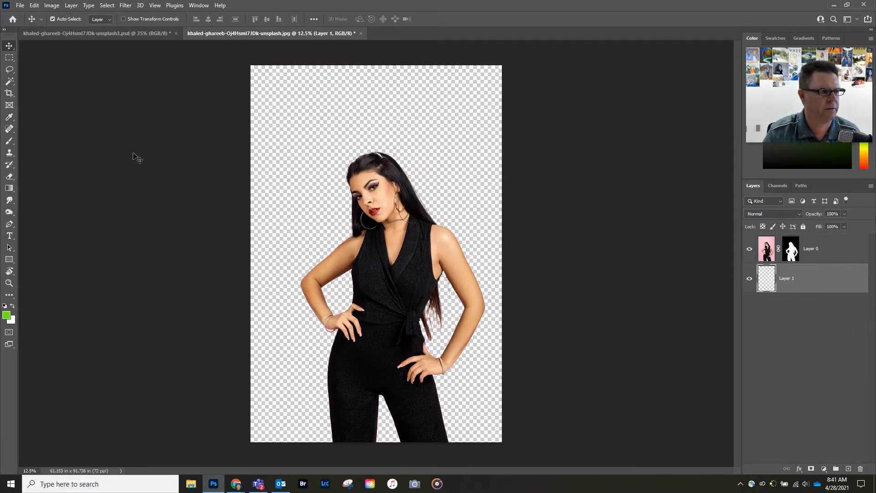
# Fill the new layer with a diagonal purple-to-blue gradient from the Purples presets.
pyautogui.click(9, 189)
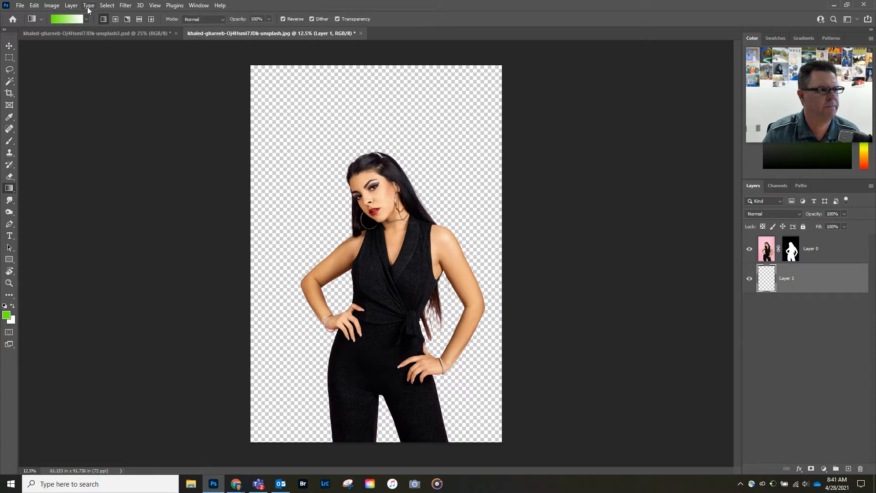
pyautogui.click(87, 19)
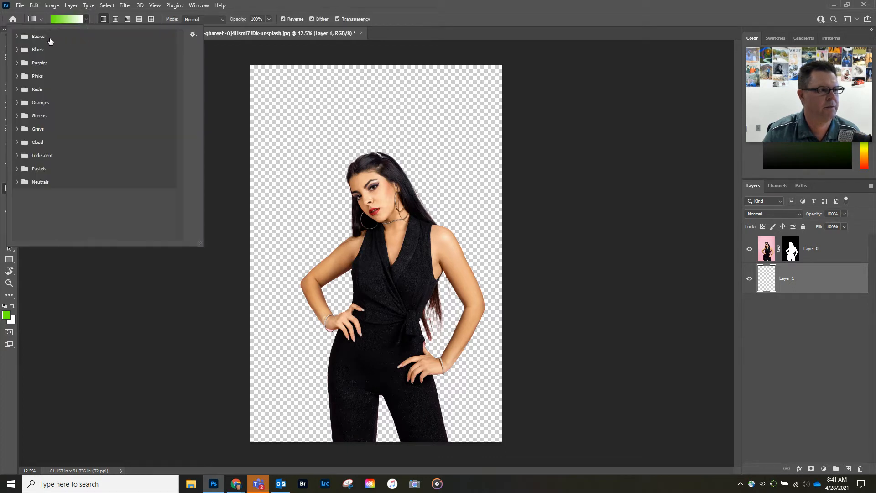
pyautogui.click(17, 63)
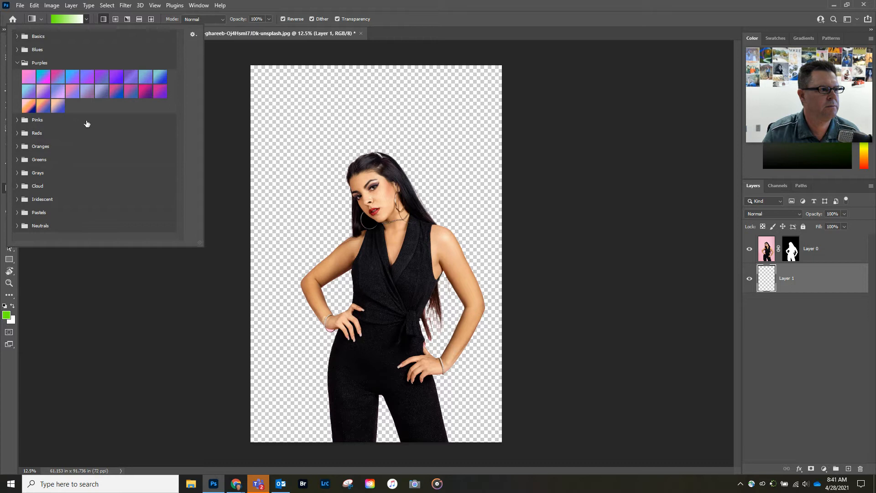
pyautogui.click(87, 81)
pyautogui.moveTo(304, 146); pyautogui.dragTo(528, 388)
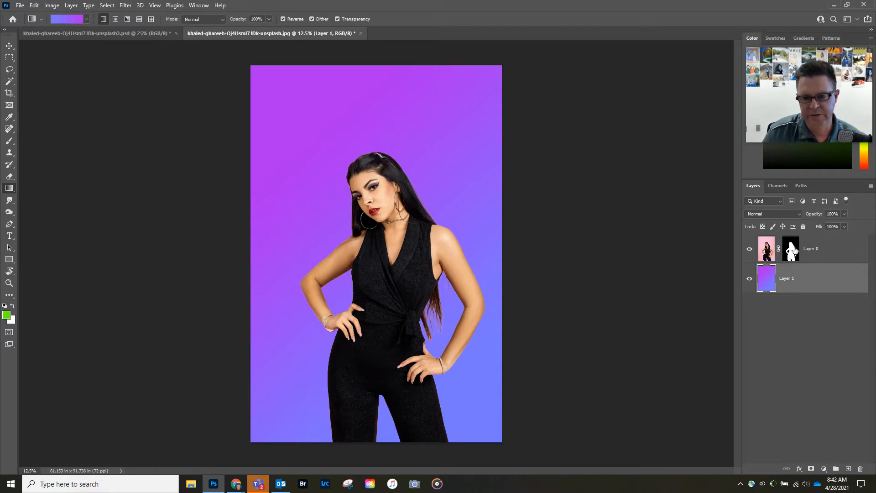
# Apply the woman's layer mask permanently to Layer 0.
pyautogui.click(791, 249)
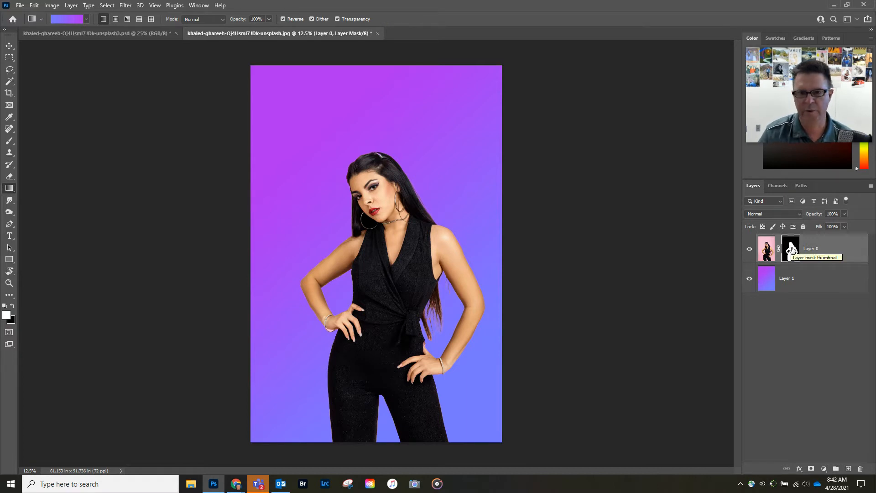
pyautogui.rightClick(792, 248)
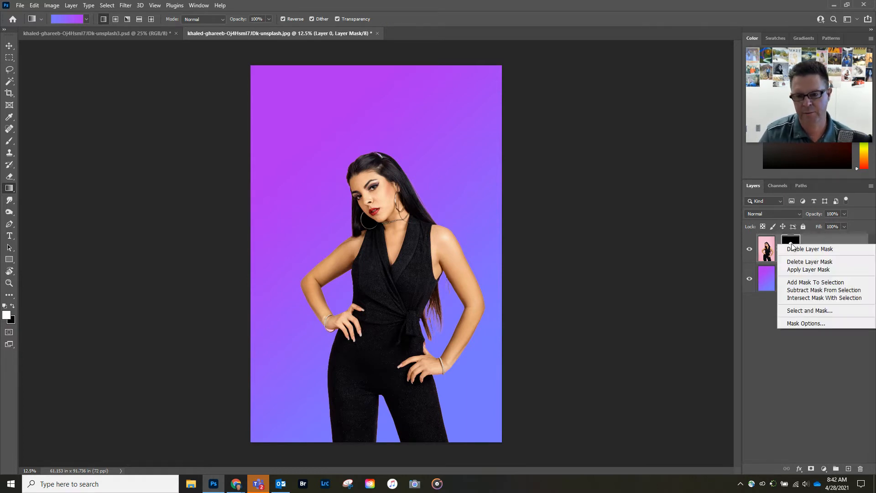
pyautogui.click(808, 269)
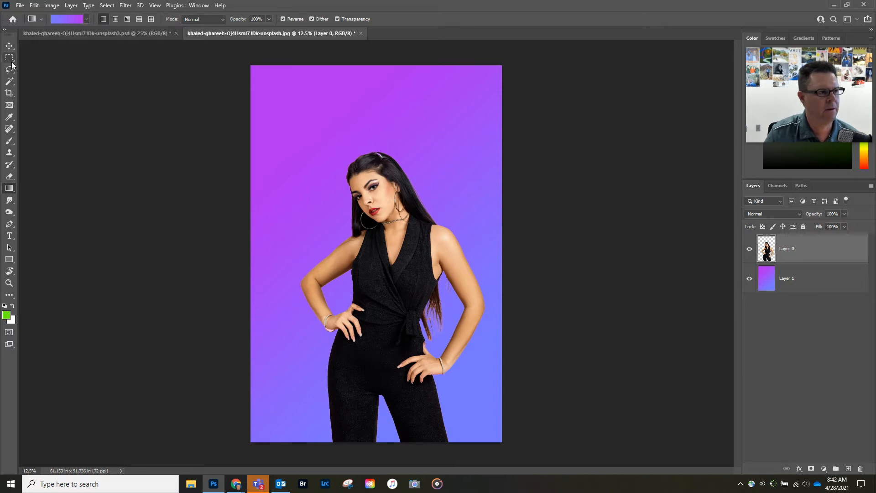
# Select the Brush tool with the Paint Dripping brush preset.
pyautogui.click(10, 140)
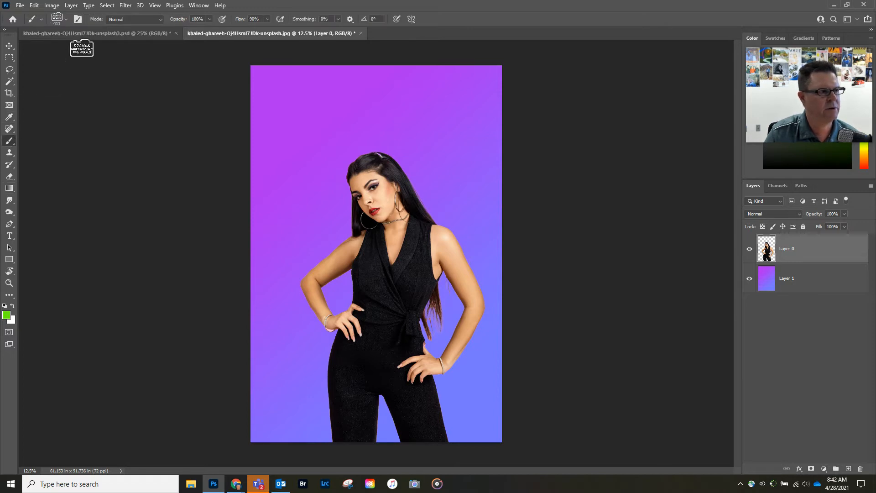
pyautogui.click(66, 19)
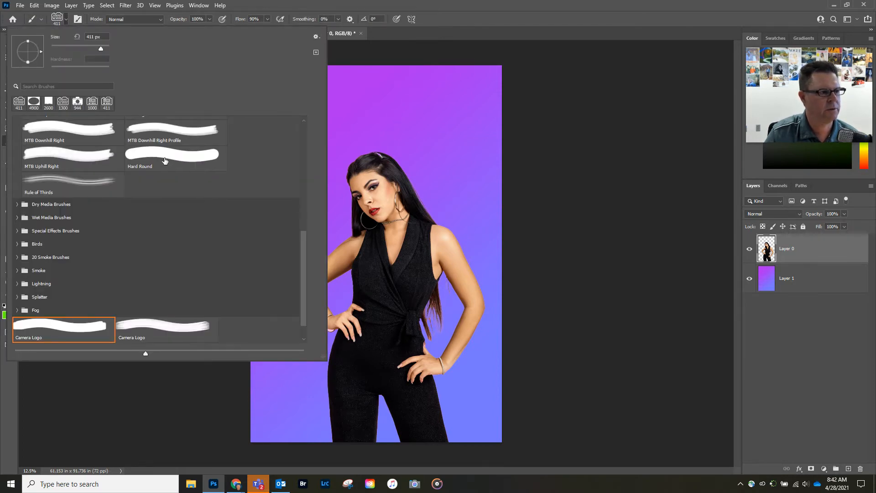
pyautogui.scroll(-1, 130, 241)
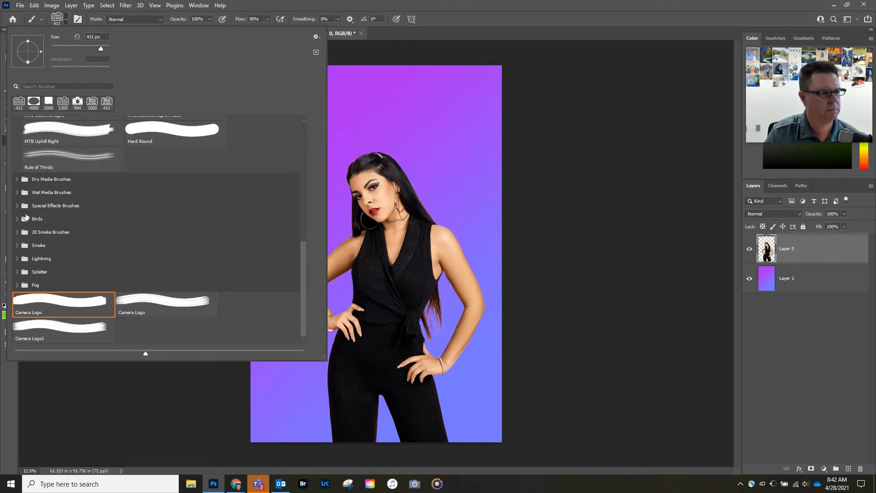
pyautogui.scroll(5, 137, 215)
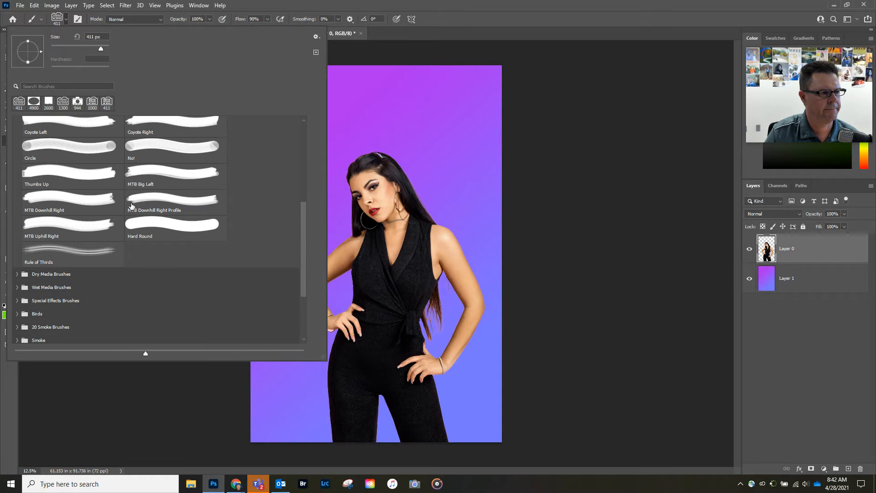
pyautogui.scroll(5, 131, 205)
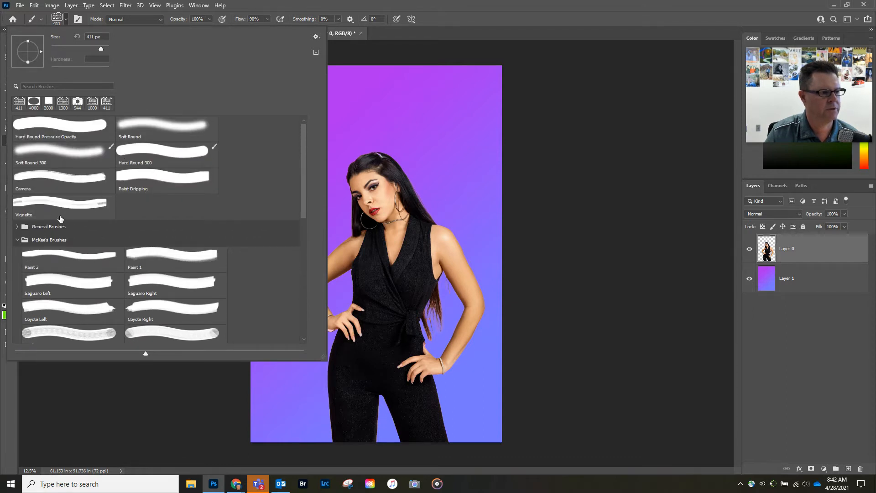
pyautogui.click(146, 181)
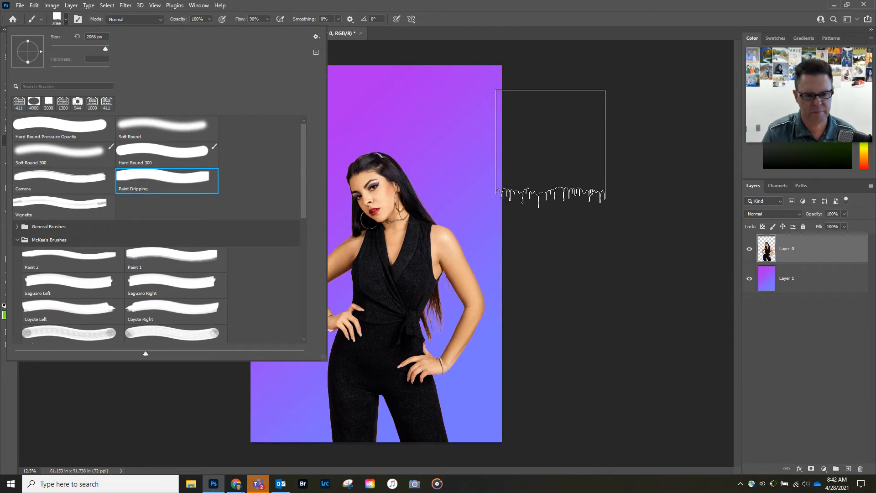
pyautogui.click(570, 169)
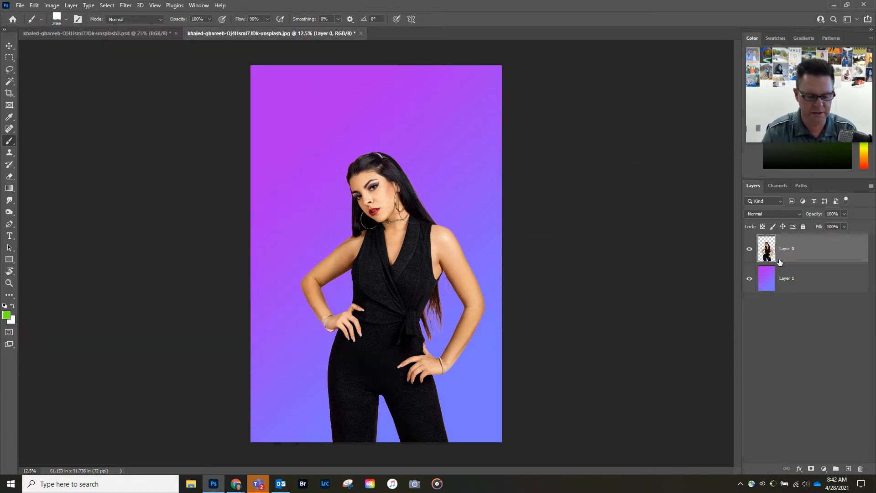
# Add a test mask to the woman's layer, then delete it without applying.
pyautogui.click(811, 469)
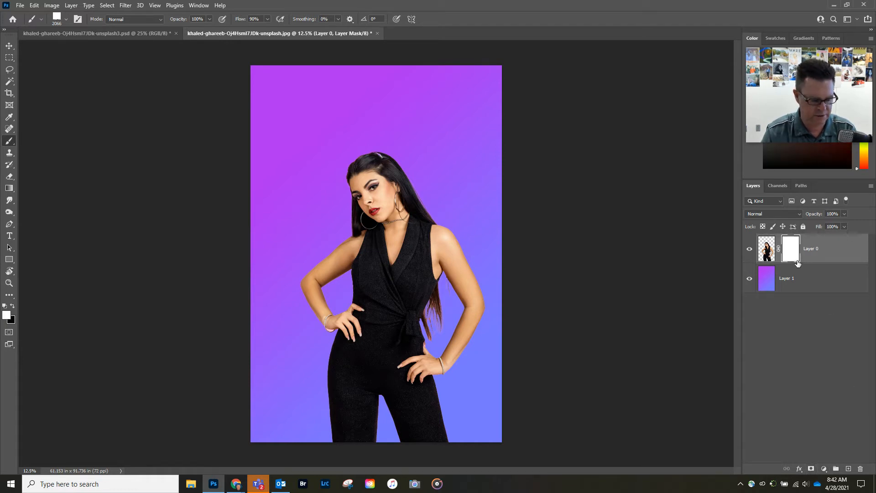
pyautogui.moveTo(791, 249); pyautogui.dragTo(863, 469)
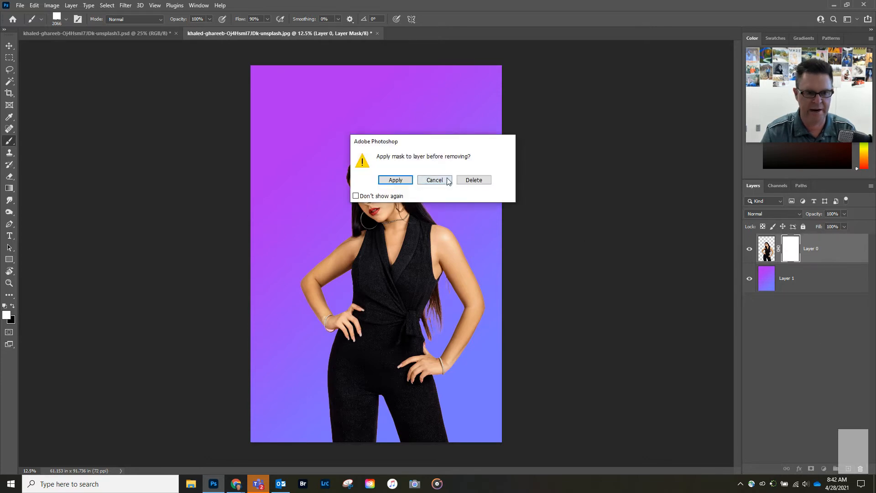
pyautogui.click(475, 181)
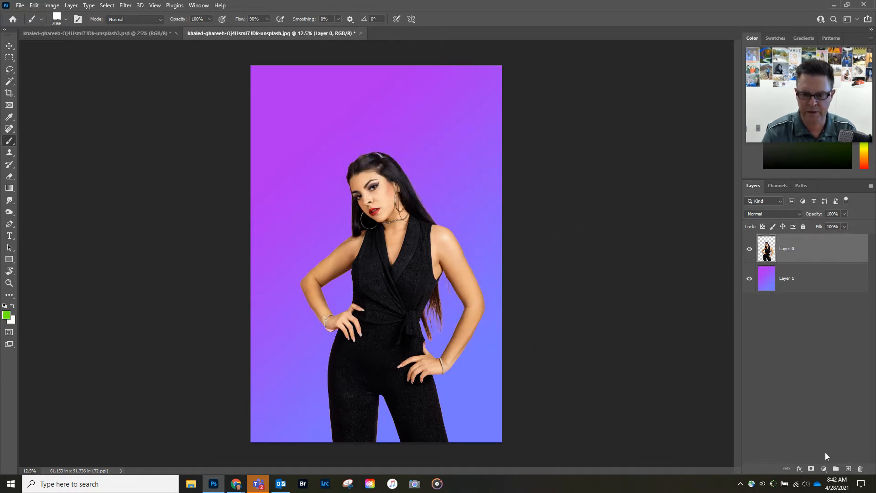
# Add a hiding mask to Layer 0, enlarge the drip brush to 4800 px, and stamp the drips.
pyautogui.keyDown('alt'); pyautogui.click(811, 470); pyautogui.keyUp('alt')
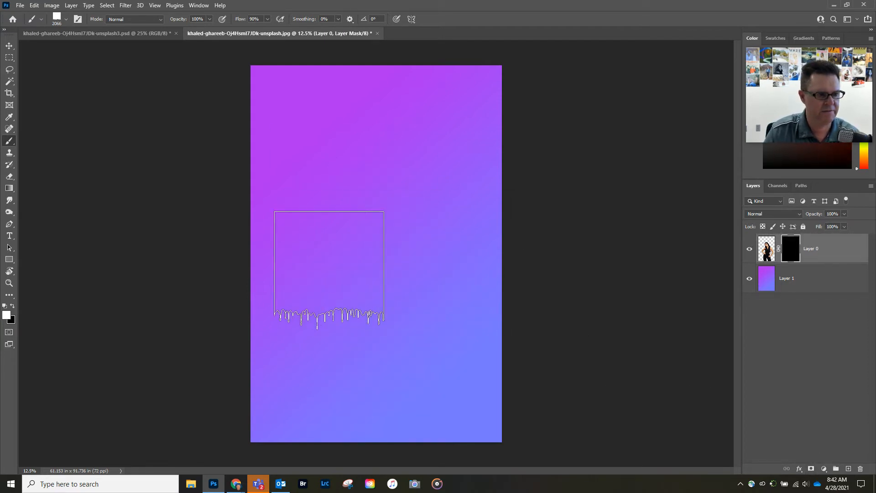
pyautogui.press(']')
pyautogui.press(']')
pyautogui.press(']')
pyautogui.press(']')
pyautogui.press(']')
pyautogui.press(']')
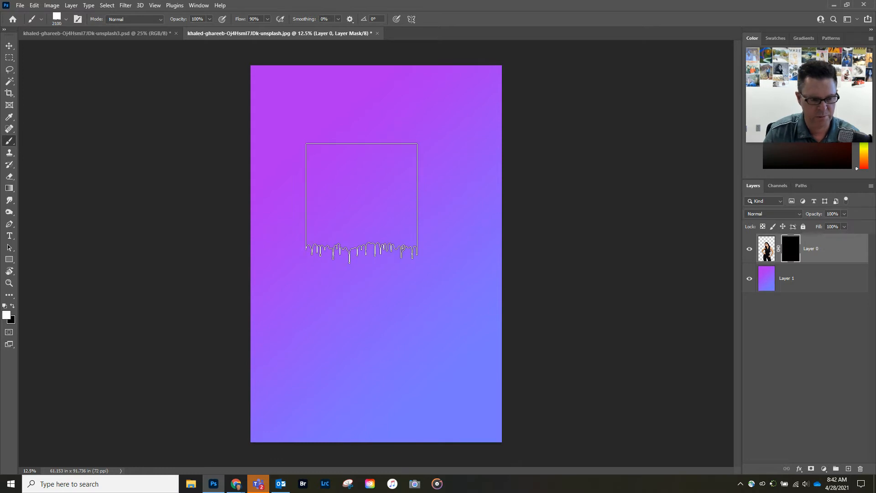
pyautogui.press(']')
pyautogui.press(']')
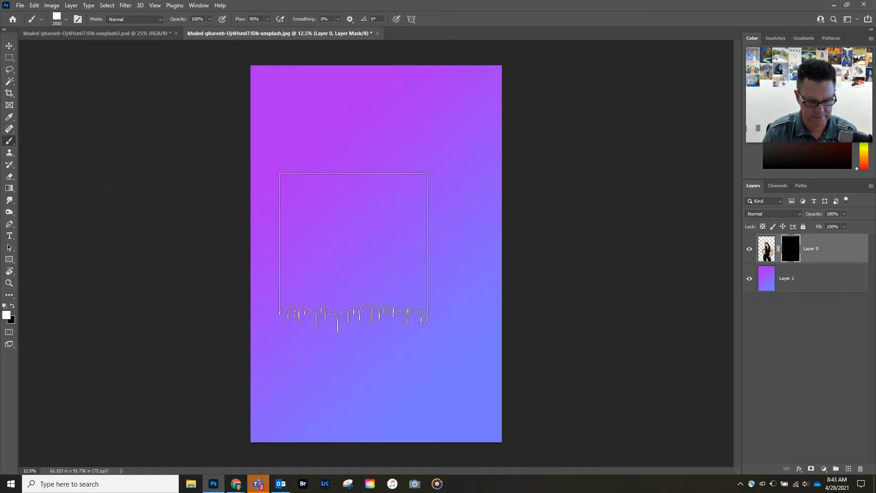
pyautogui.press(']')
pyautogui.press(']')
pyautogui.press(']')
pyautogui.press(']')
pyautogui.press(']')
pyautogui.press(']')
pyautogui.press(']')
pyautogui.press(']')
pyautogui.press(']')
pyautogui.press(']')
pyautogui.press(']')
pyautogui.press(']')
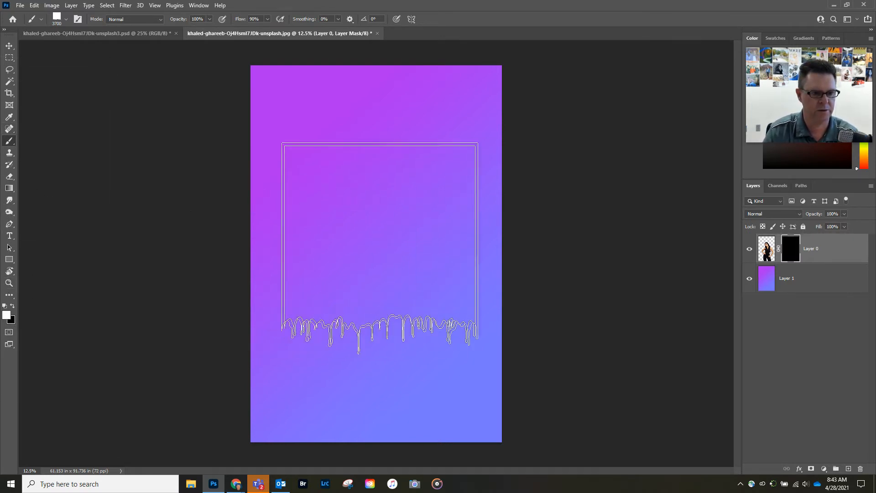
pyautogui.press(']')
pyautogui.press(']')
pyautogui.press(']')
pyautogui.press(']')
pyautogui.press(']')
pyautogui.press(']')
pyautogui.press(']')
pyautogui.press(']')
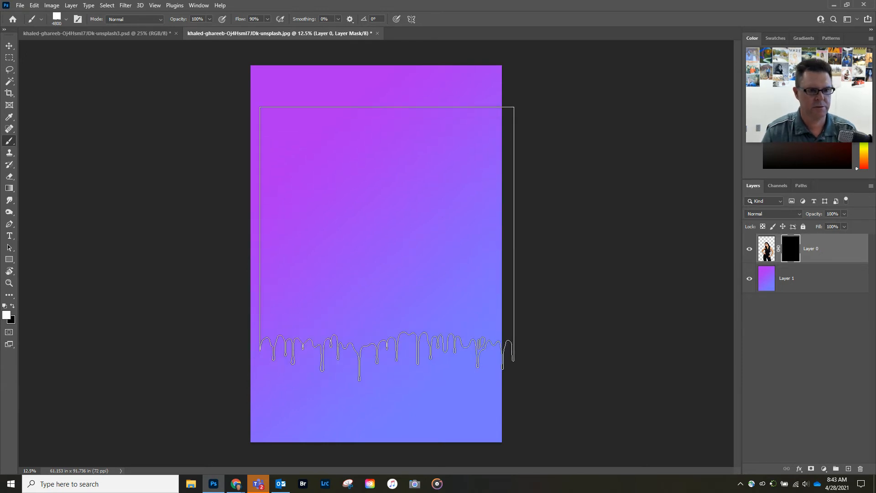
pyautogui.click(385, 254)
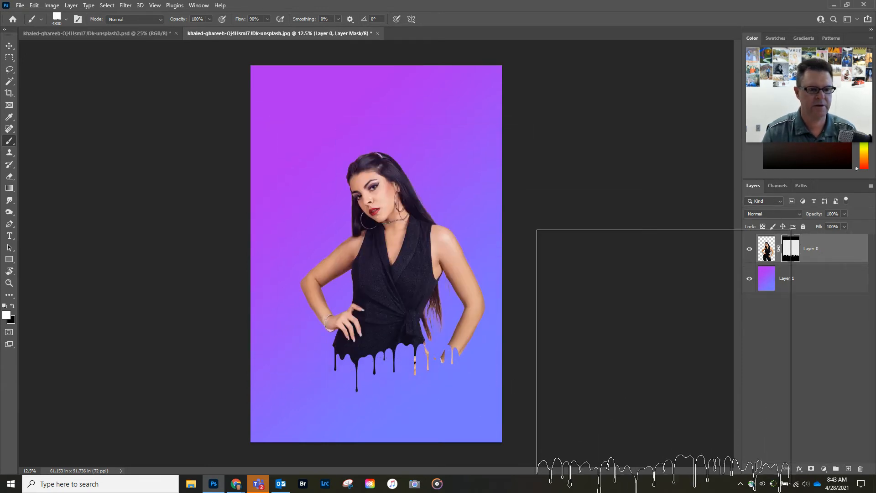
pyautogui.press('v')
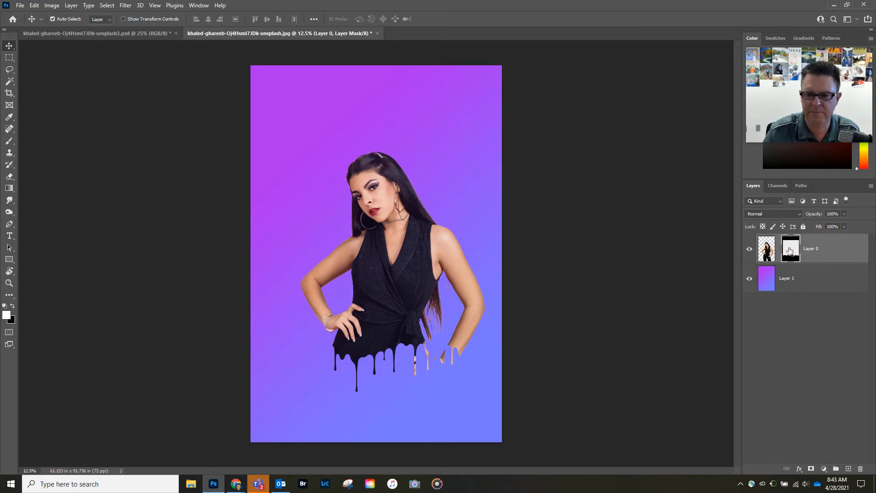
# Lower the mask for longer drips, then restore her head top and arms with a 2700 px Hard Round brush.
pyautogui.moveTo(392, 291); pyautogui.dragTo(379, 331)
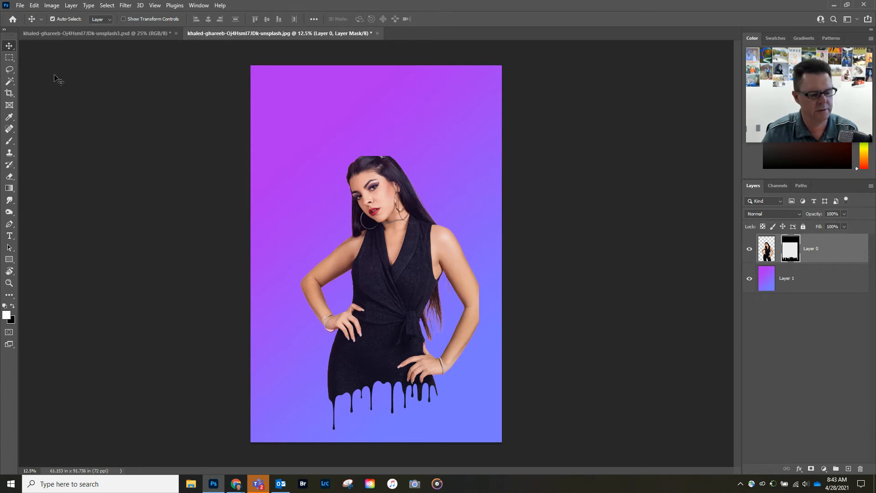
pyautogui.press('b')
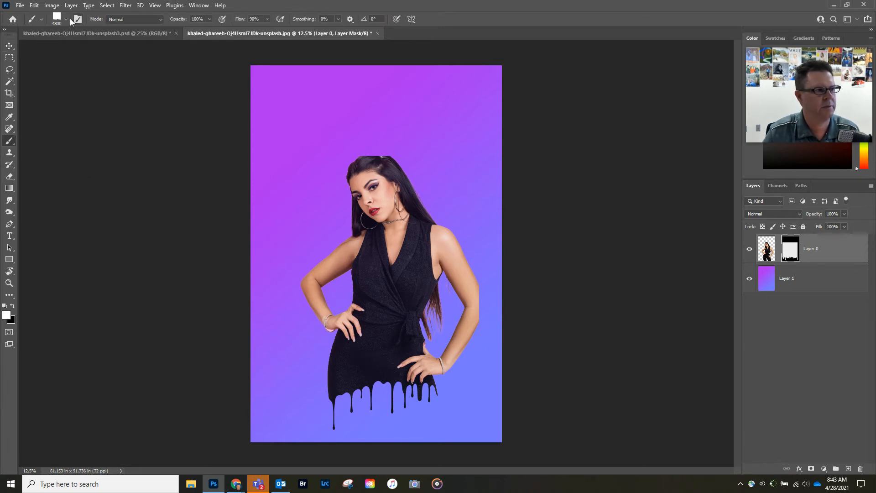
pyautogui.click(66, 20)
pyautogui.click(48, 130)
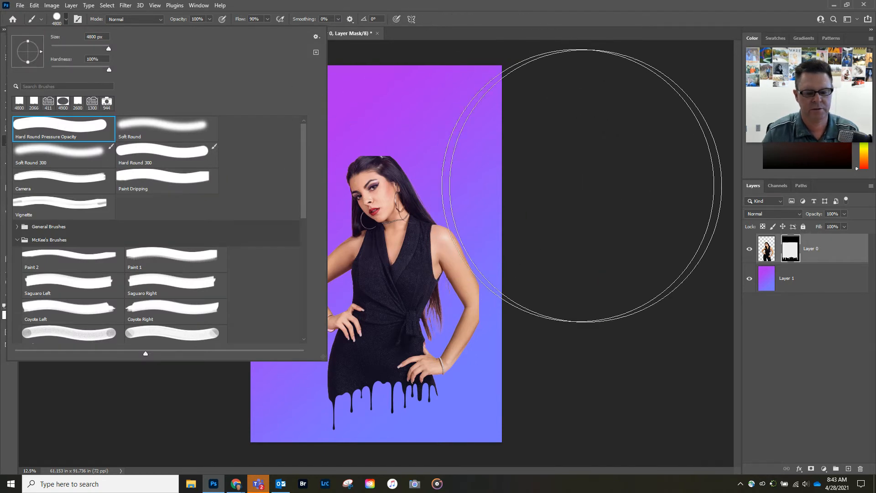
pyautogui.press('Return')
pyautogui.press('[')
pyautogui.press('[')
pyautogui.press('[')
pyautogui.press('[')
pyautogui.press('[')
pyautogui.press('[')
pyautogui.press('[')
pyautogui.press('[')
pyautogui.press('[')
pyautogui.press('[')
pyautogui.press('[')
pyautogui.press('[')
pyautogui.press('[')
pyautogui.press('[')
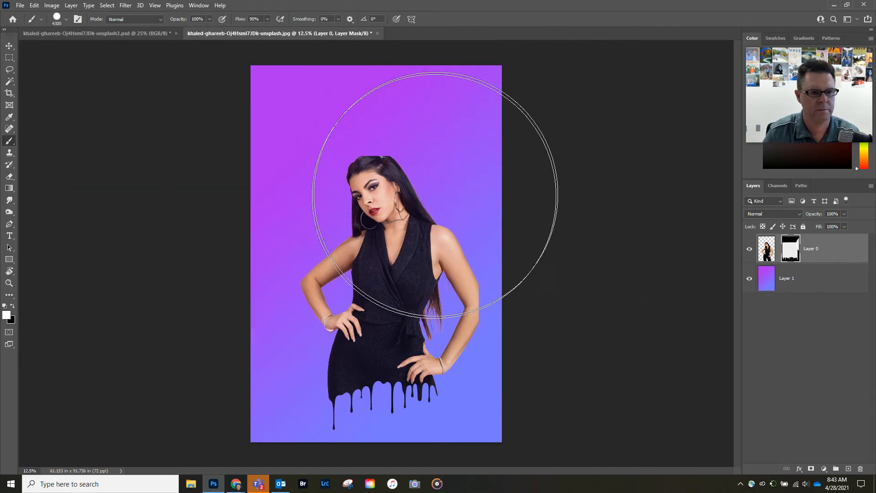
pyautogui.press('[')
pyautogui.press('[')
pyautogui.press('[')
pyautogui.press('[')
pyautogui.press('[')
pyautogui.press('[')
pyautogui.moveTo(391, 174)
pyautogui.mouseDown()
pyautogui.moveTo(398, 168)
pyautogui.moveTo(380, 171)
pyautogui.mouseUp()
pyautogui.moveTo(323, 251)
pyautogui.mouseDown()
pyautogui.moveTo(398, 174)
pyautogui.moveTo(453, 273)
pyautogui.moveTo(324, 233)
pyautogui.mouseUp()
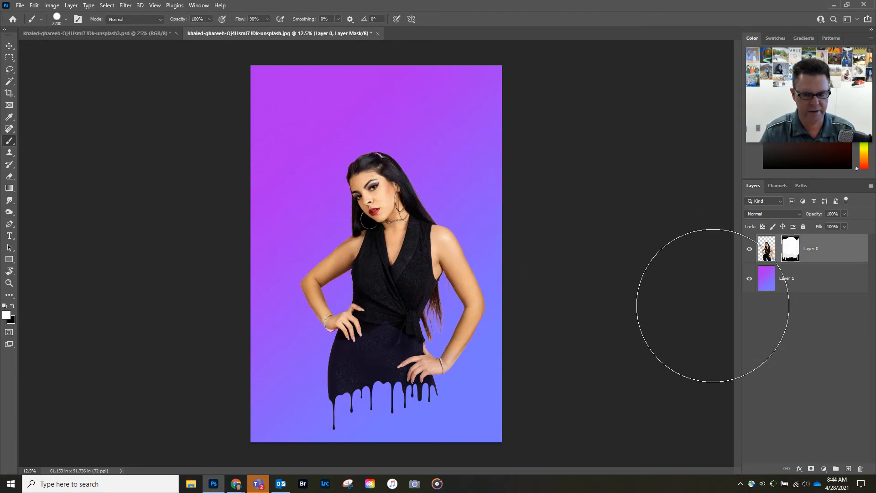
# Move the woman up and slightly left, then add a new empty layer.
pyautogui.press('v')
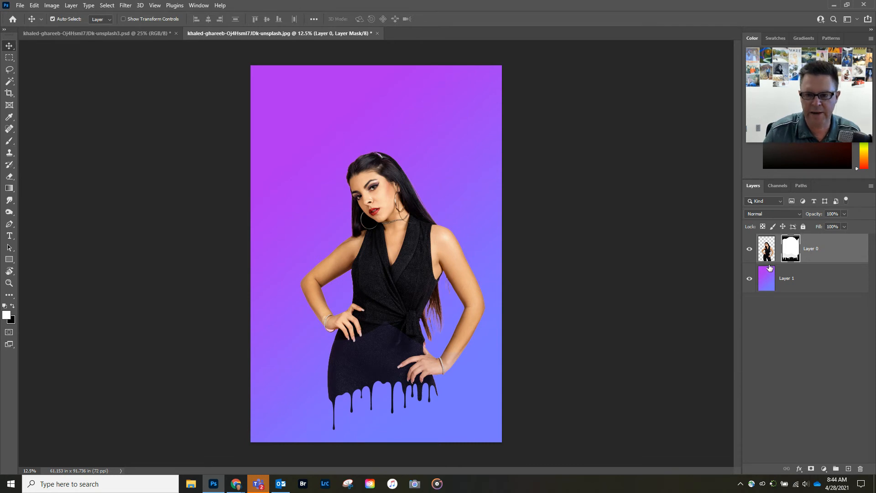
pyautogui.moveTo(385, 260); pyautogui.dragTo(368, 229)
pyautogui.hotkey('shift', 'Right')
pyautogui.hotkey('shift', 'Right')
pyautogui.hotkey('shift', 'Right')
pyautogui.hotkey('shift', 'Right')
pyautogui.hotkey('shift', 'Right')
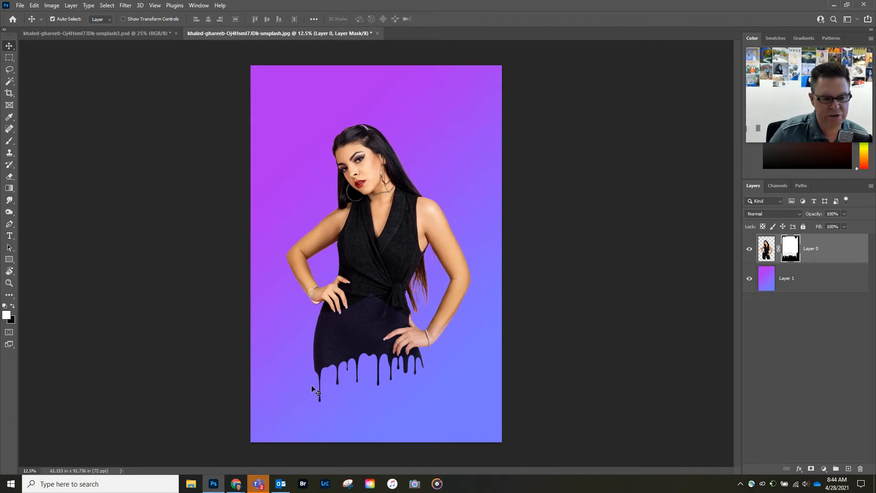
pyautogui.click(849, 469)
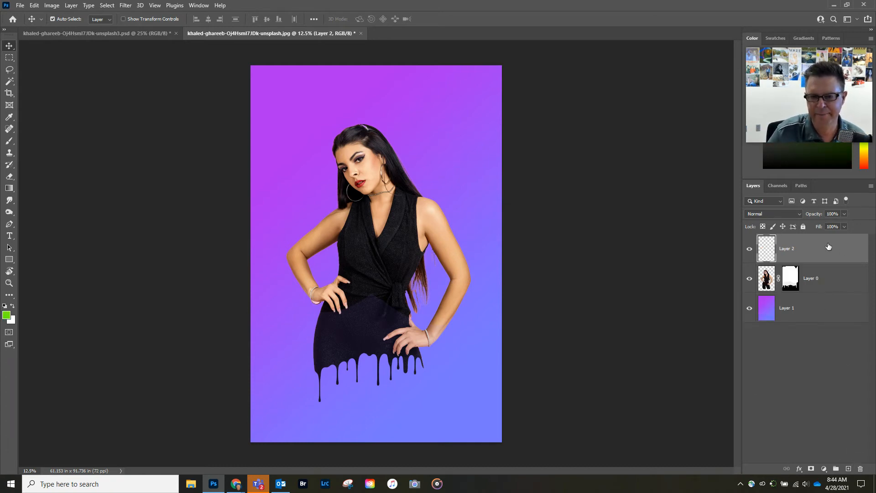
# Move Layer 2 below the woman and pick the splat2 brush from the Splatter folder.
pyautogui.moveTo(817, 248); pyautogui.dragTo(815, 303)
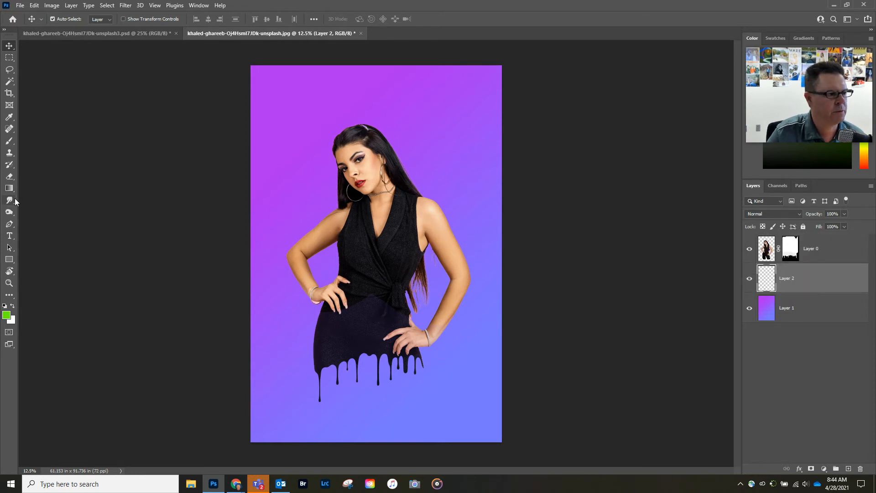
pyautogui.click(10, 142)
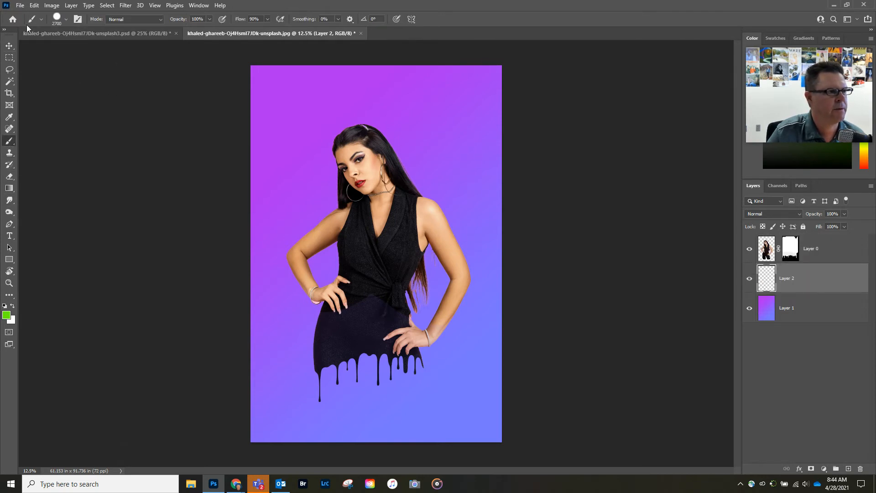
pyautogui.click(58, 20)
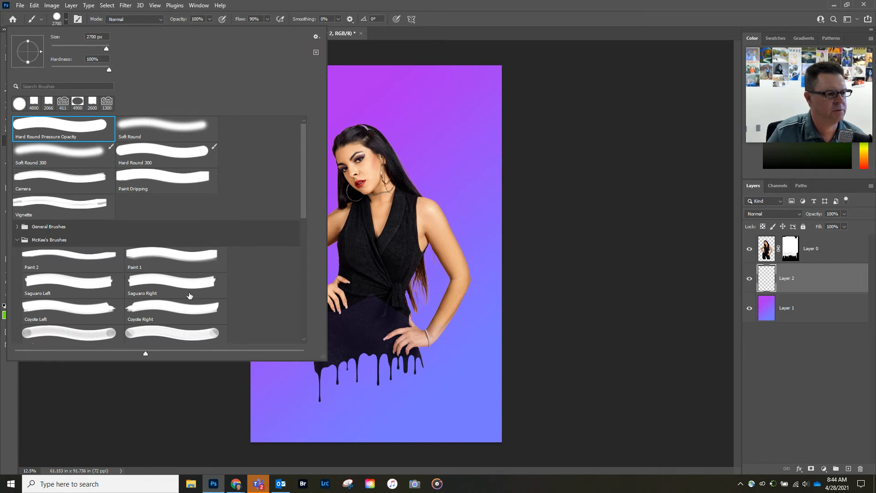
pyautogui.scroll(-7, 189, 296)
pyautogui.scroll(-5, 191, 277)
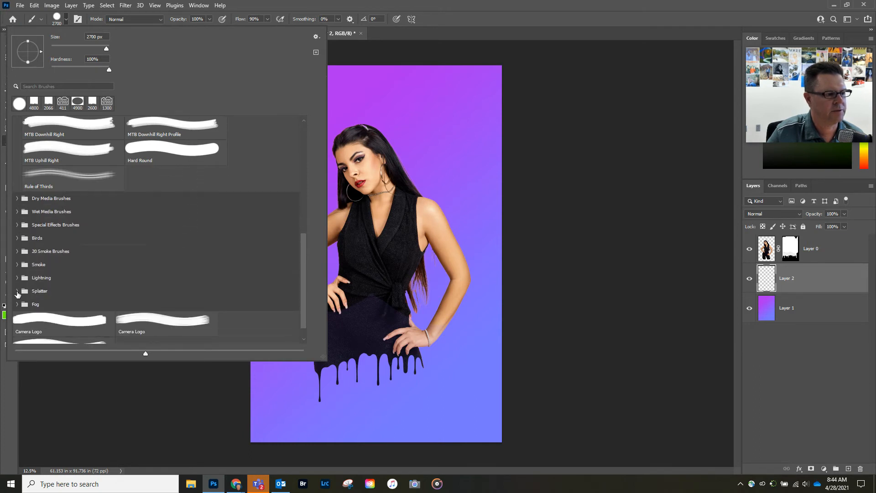
pyautogui.click(17, 292)
pyautogui.scroll(-2, 139, 246)
pyautogui.click(80, 272)
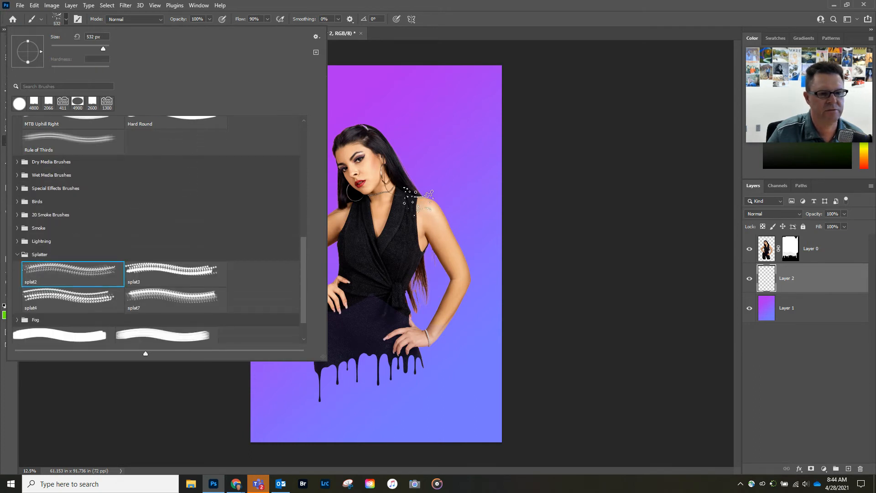
pyautogui.click(546, 190)
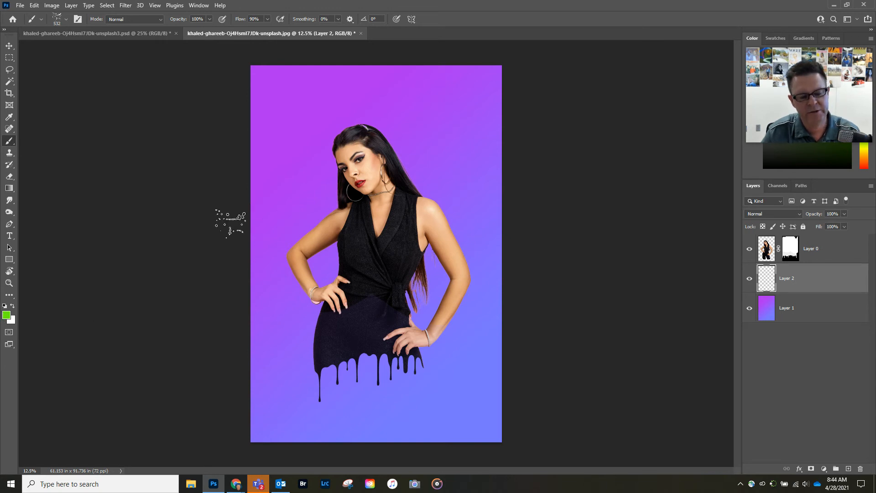
# Sample purple from the gradient and set a darker purple as the foreground colour.
pyautogui.click(9, 117)
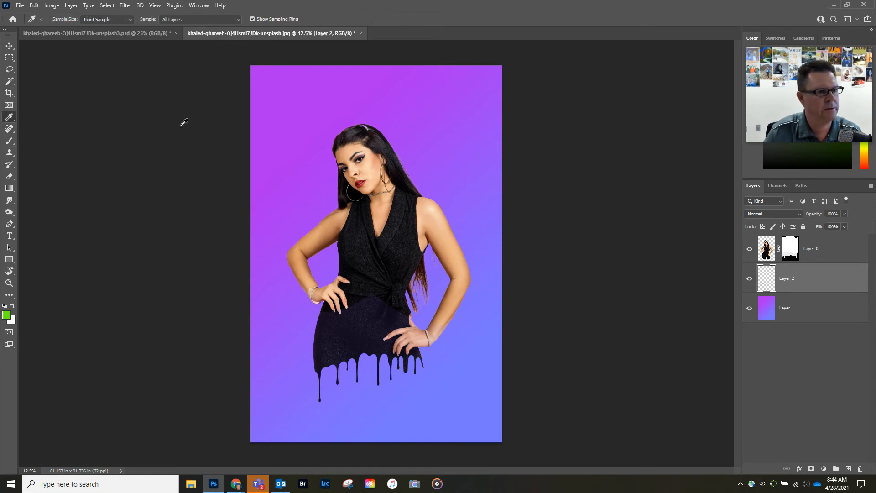
pyautogui.click(299, 117)
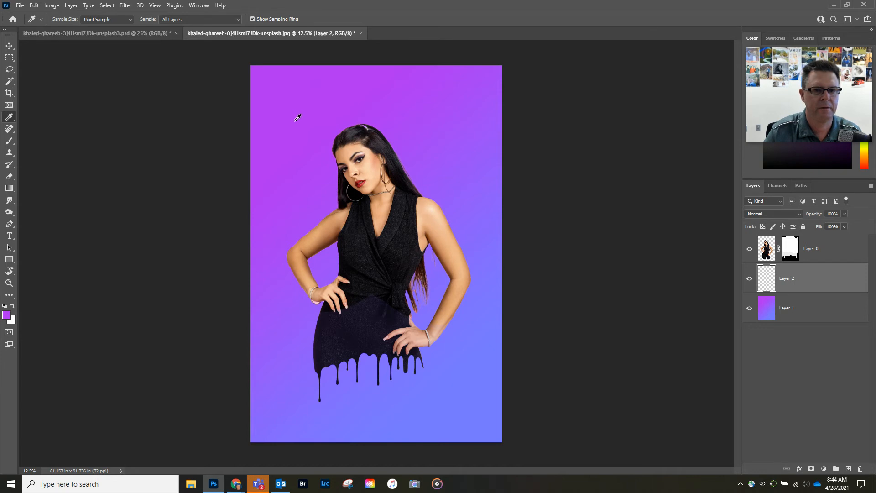
pyautogui.click(6, 315)
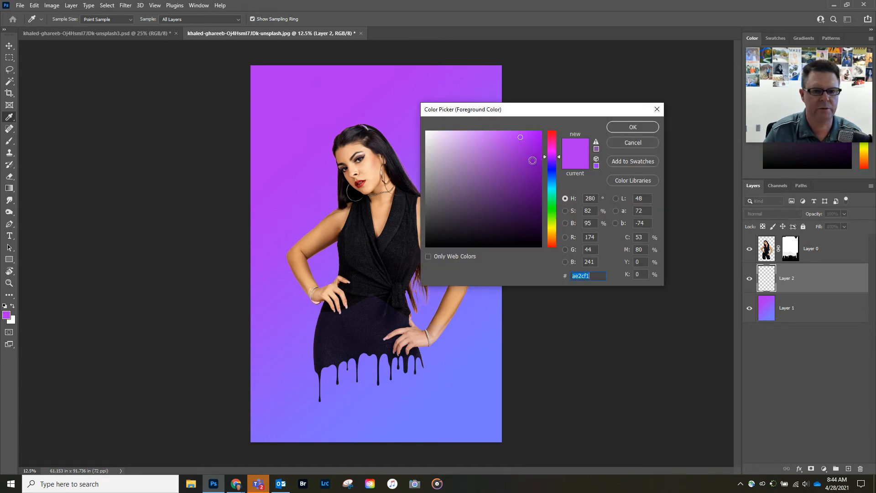
pyautogui.click(531, 168)
pyautogui.click(622, 127)
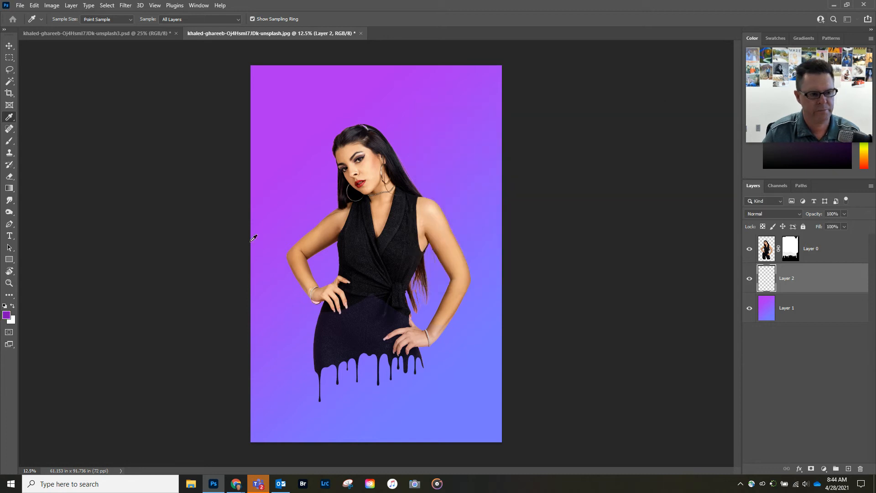
# Stamp purple splatters around the figure, top, upper-left and lower-left with a 2600–3400 px brush.
pyautogui.press('b')
pyautogui.press(']')
pyautogui.press(']')
pyautogui.press(']')
pyautogui.press(']')
pyautogui.press(']')
pyautogui.press(']')
pyautogui.press(']')
pyautogui.press(']')
pyautogui.press(']')
pyautogui.press(']')
pyautogui.press(']')
pyautogui.press(']')
pyautogui.press(']')
pyautogui.press(']')
pyautogui.press(']')
pyautogui.press(']')
pyautogui.press(']')
pyautogui.press(']')
pyautogui.press(']')
pyautogui.press(']')
pyautogui.press(']')
pyautogui.press(']')
pyautogui.press(']')
pyautogui.press(']')
pyautogui.press(']')
pyautogui.press(']')
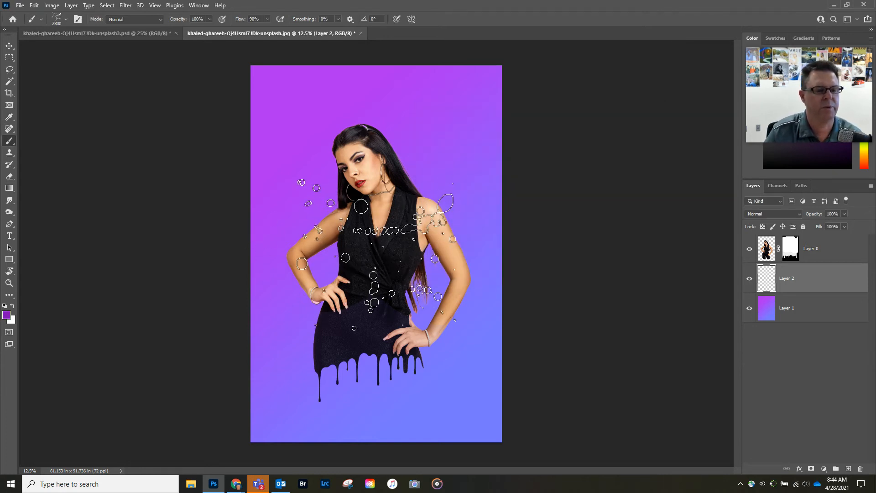
pyautogui.click(375, 247)
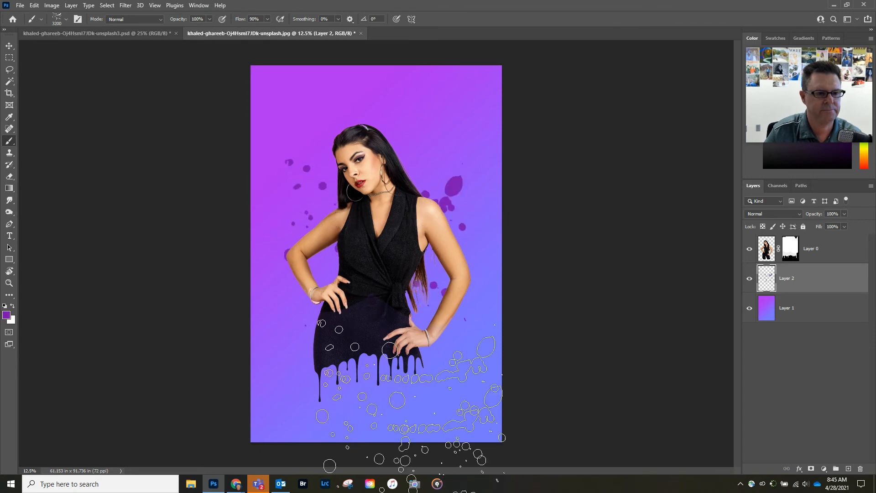
pyautogui.press(']')
pyautogui.click(375, 360)
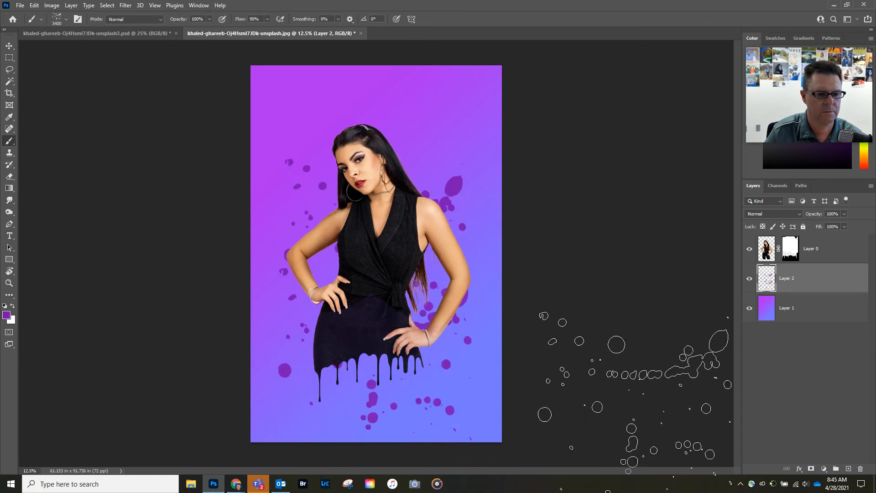
pyautogui.click(460, 140)
pyautogui.click(276, 142)
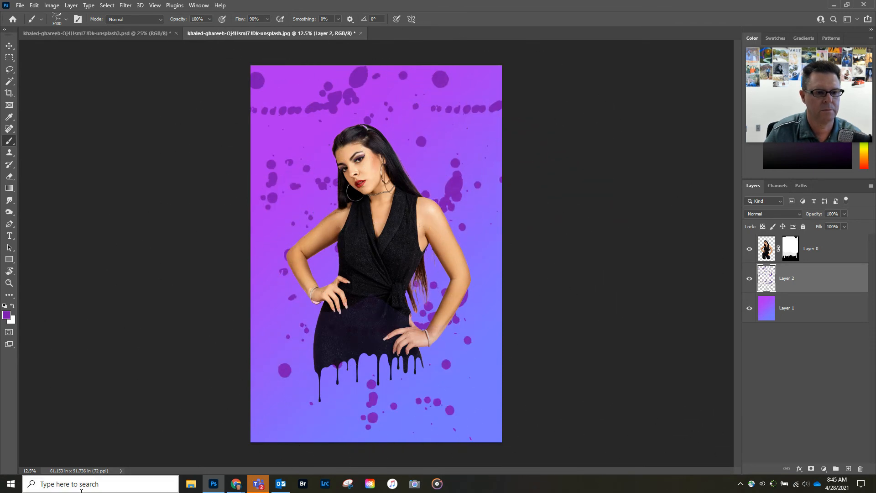
pyautogui.click(258, 379)
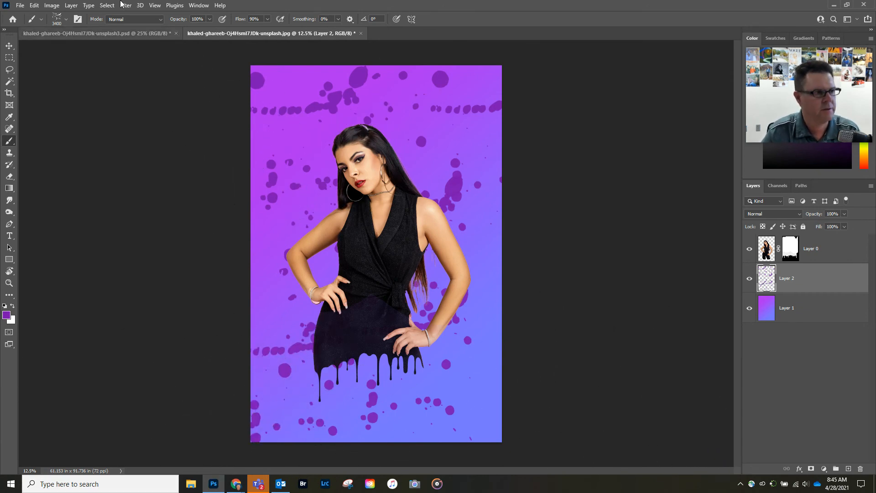
# Switch to the splat7 brush and set the foreground colour to #592076.
pyautogui.click(67, 20)
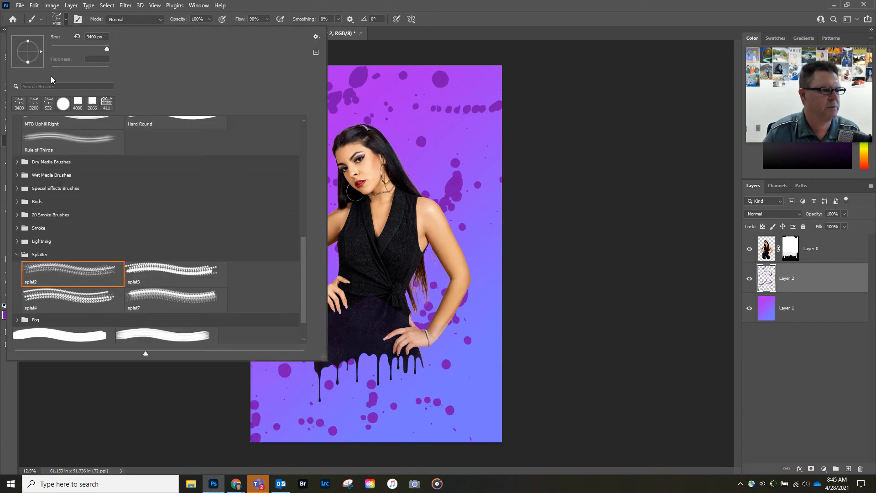
pyautogui.click(171, 302)
pyautogui.click(585, 217)
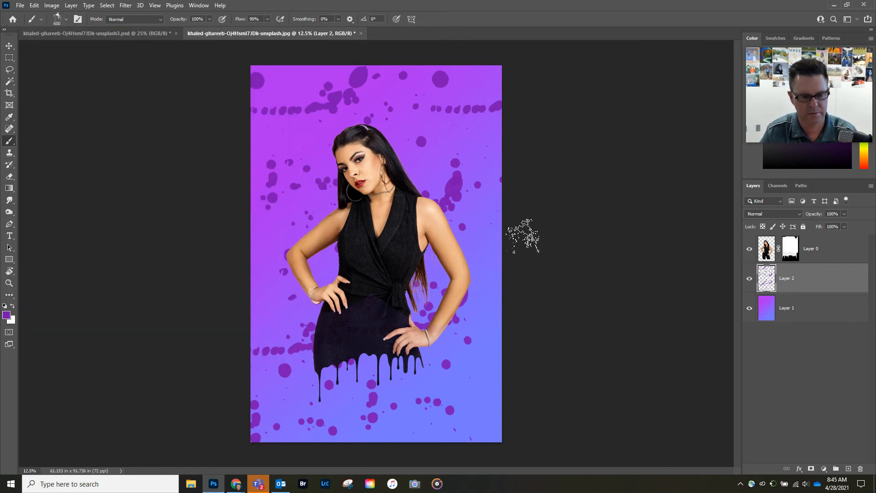
pyautogui.click(7, 315)
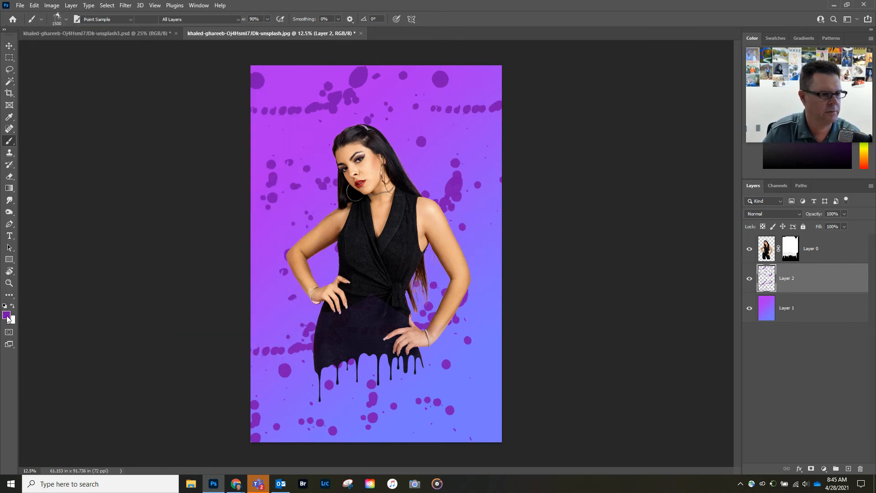
pyautogui.click(510, 194)
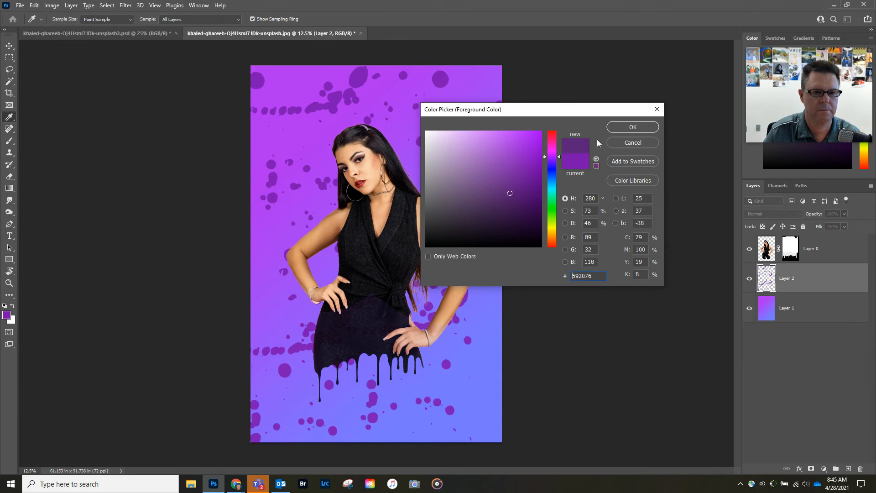
pyautogui.click(615, 132)
# Stamp dark purple splatters at upper left, upper right and along the right edge.
pyautogui.click(294, 114)
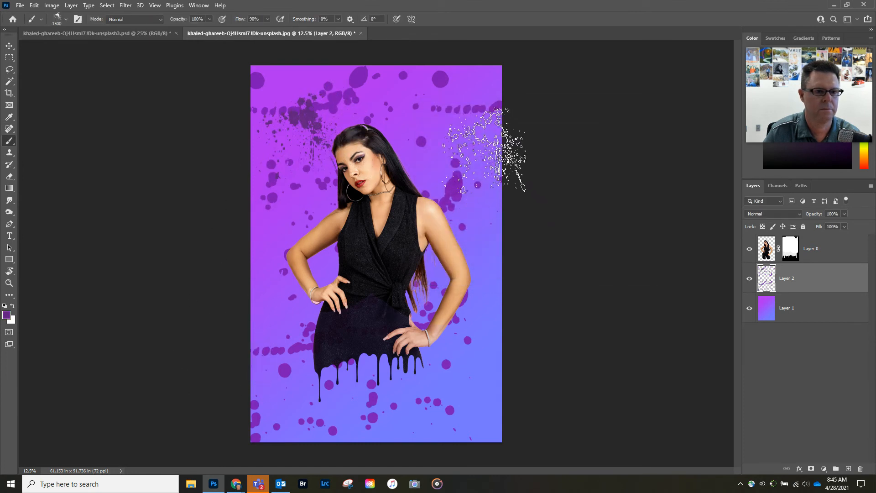
pyautogui.click(457, 154)
pyautogui.press(']')
pyautogui.click(475, 366)
pyautogui.click(484, 258)
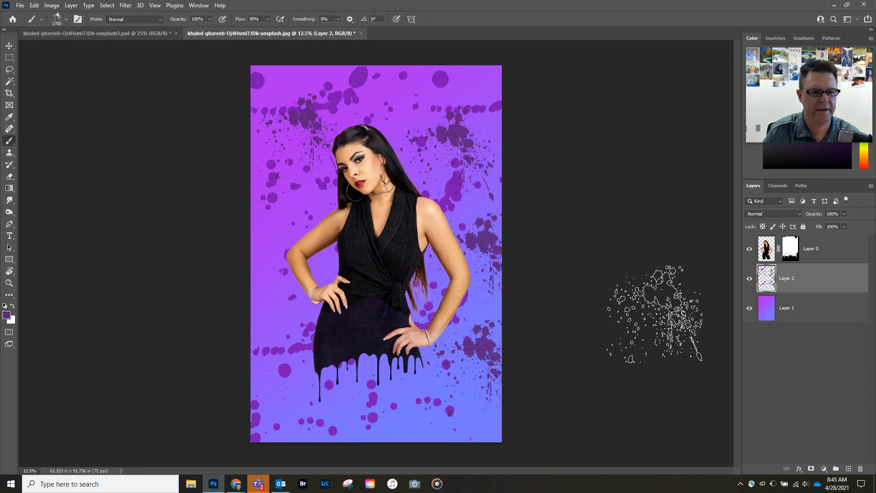
# Check the Drip Effect reference document, then return and clear the selection.
pyautogui.click(103, 34)
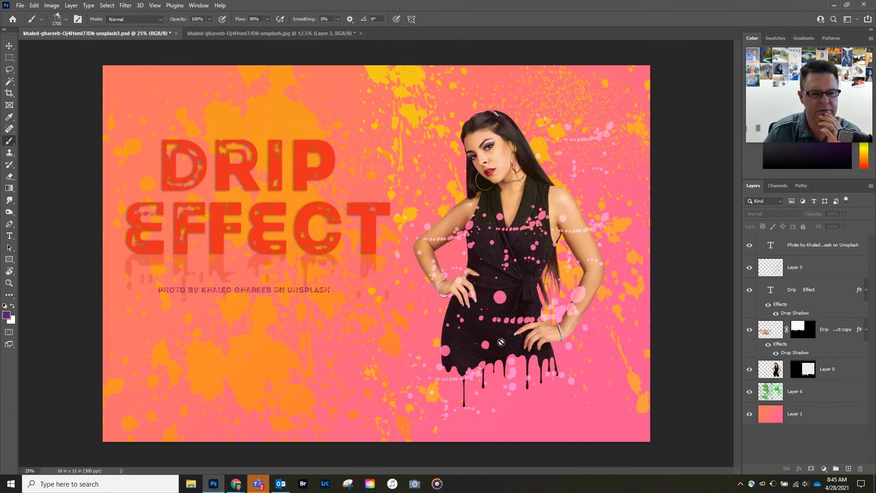
pyautogui.click(210, 34)
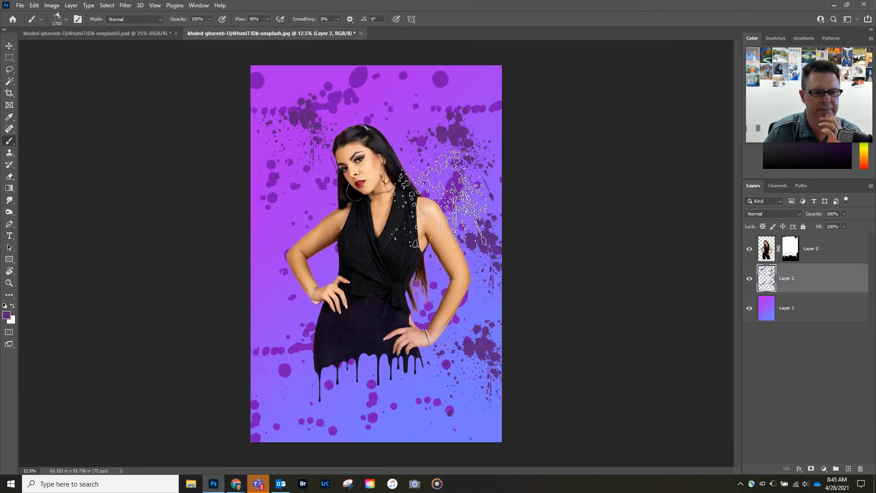
pyautogui.hotkey('ctrl', 'd')
# Sample the lighter background purple and add a new layer above the woman.
pyautogui.press('i')
pyautogui.click(280, 217)
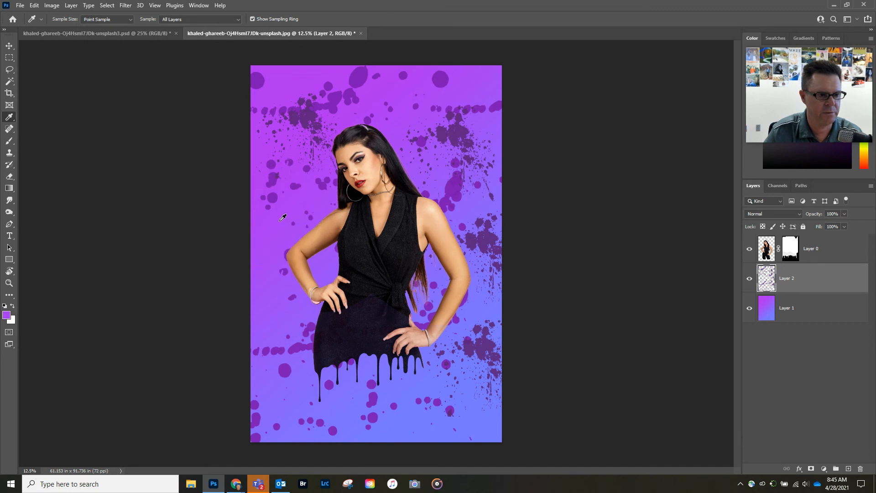
pyautogui.click(849, 469)
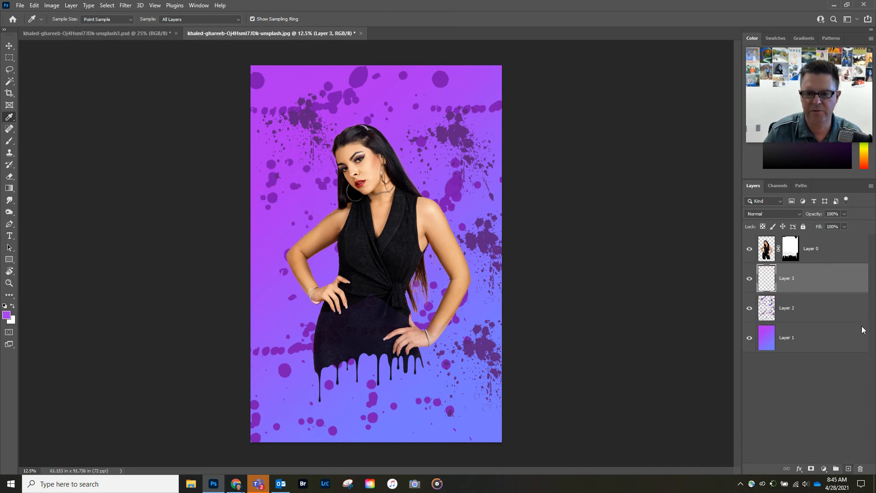
pyautogui.moveTo(822, 276); pyautogui.dragTo(819, 245)
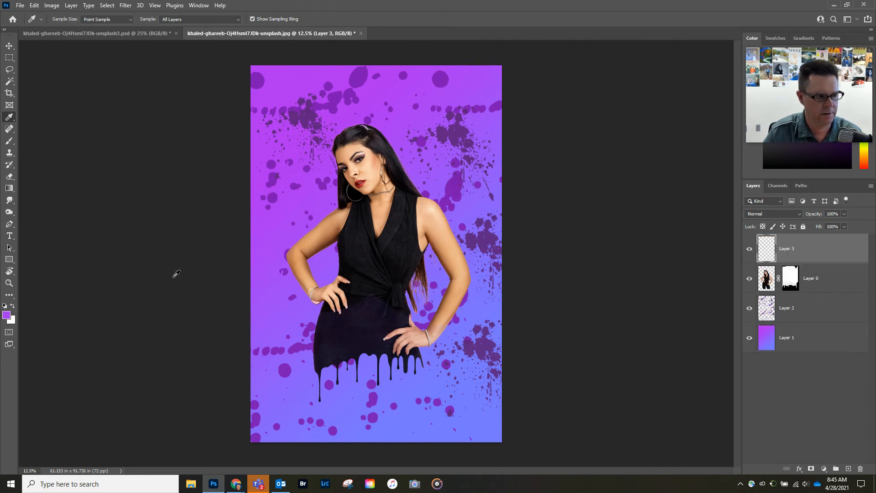
# Stamp a 2000 px purple splatter across her dress.
pyautogui.press('b')
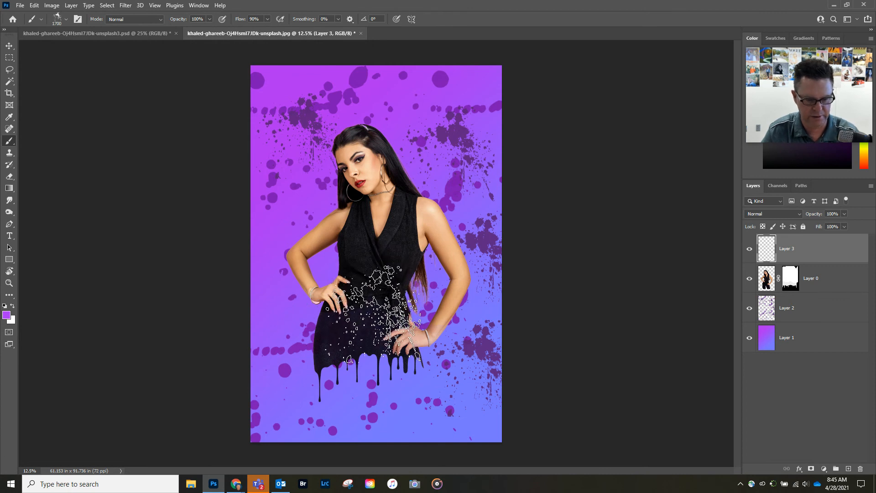
pyautogui.press(']')
pyautogui.click(376, 299)
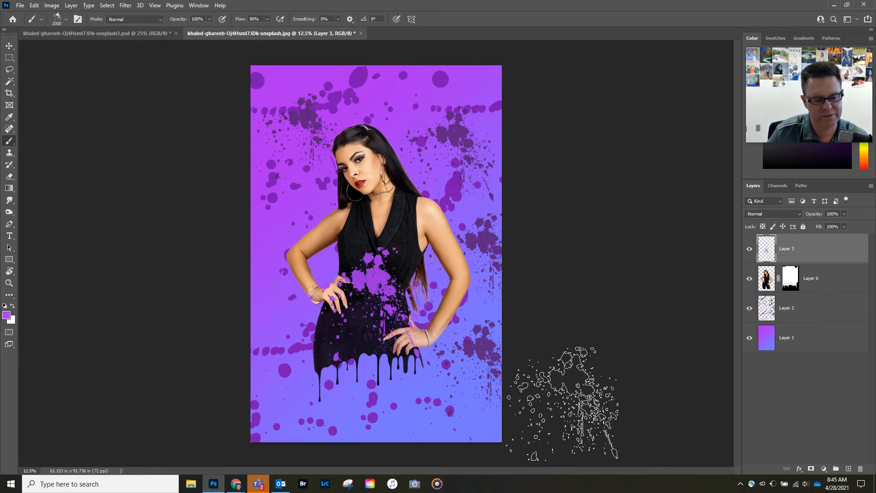
pyautogui.click(768, 215)
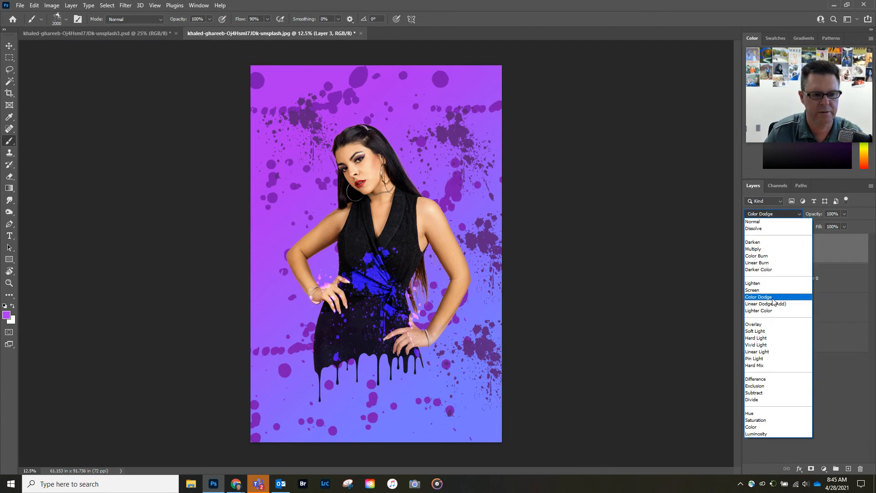
# Set Layer 3's blend mode to Linear Light and compare it with the Drip Effect reference.
pyautogui.click(776, 351)
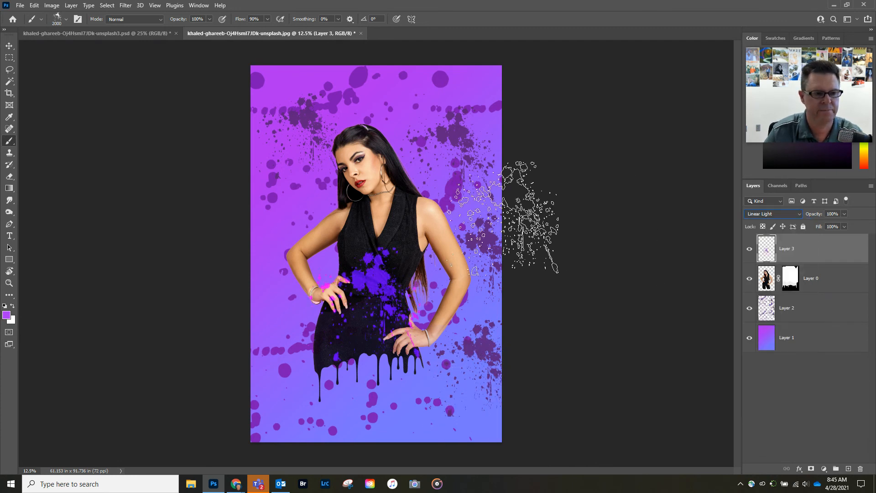
pyautogui.click(99, 34)
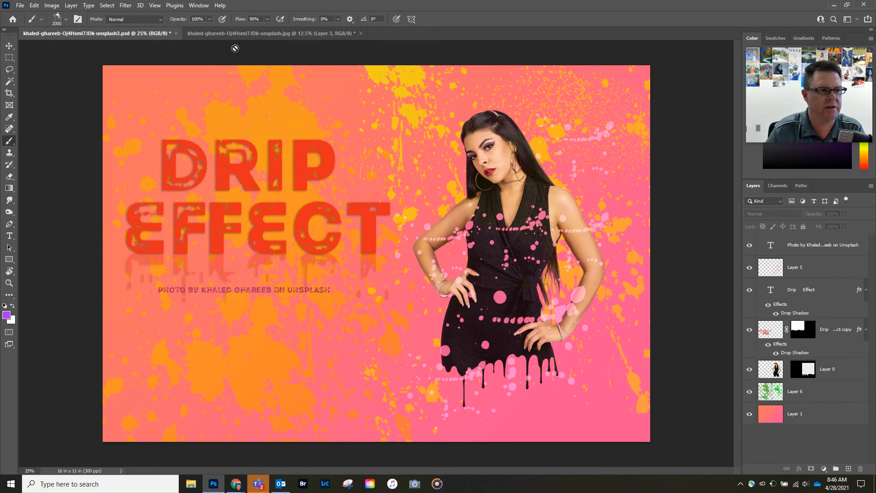
pyautogui.click(232, 34)
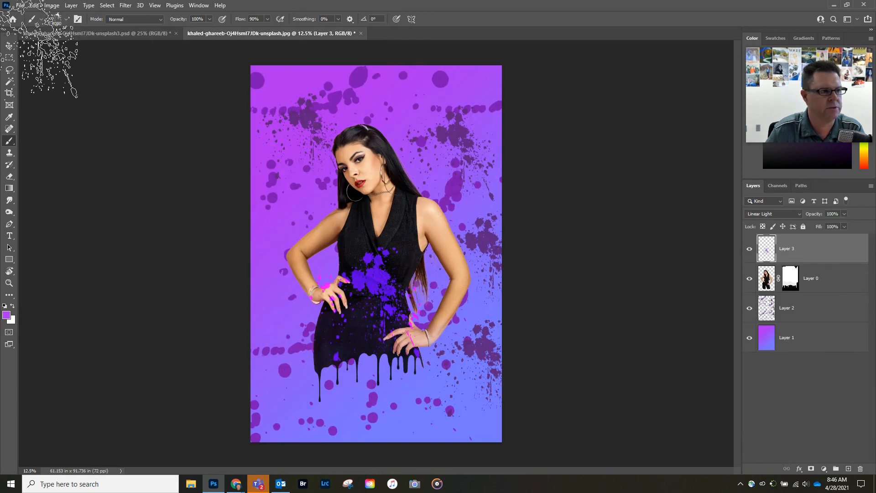
pyautogui.click(9, 45)
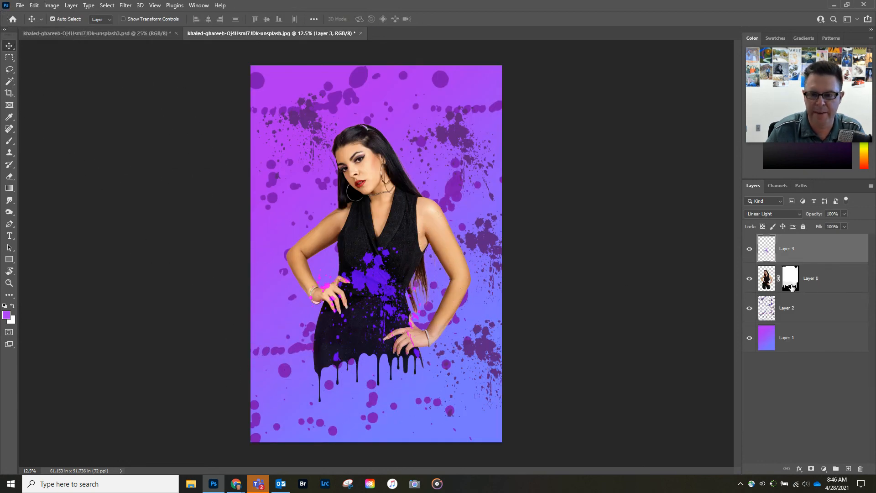